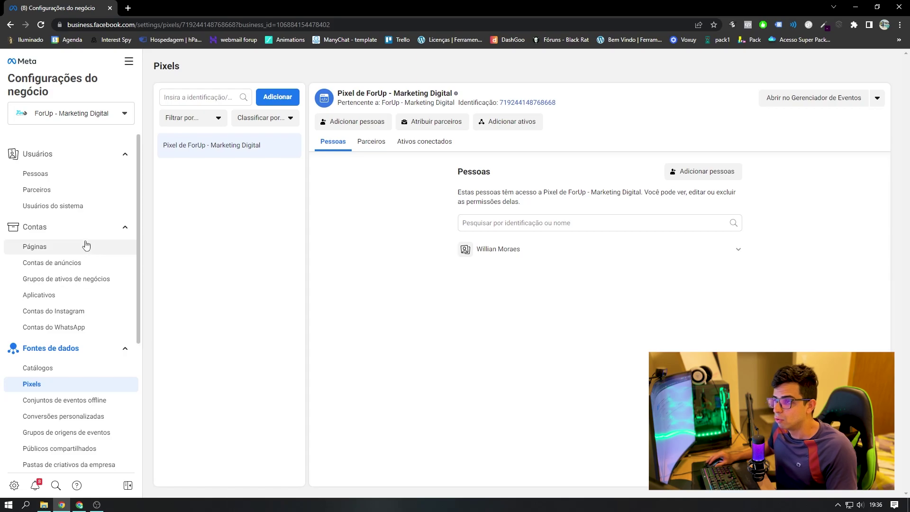
Go through the ads manager to the business settings and open the Pixels list under Fontes de dados
left_click(128, 61)
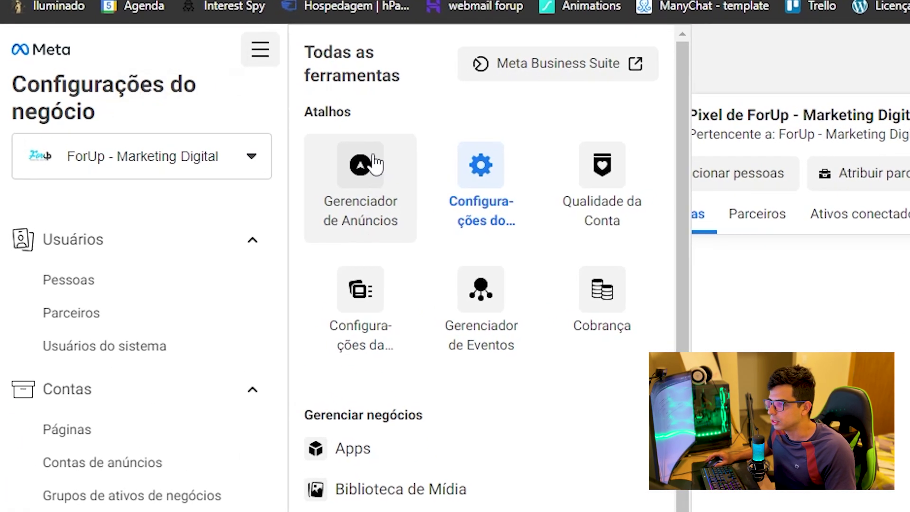
left_click(372, 166)
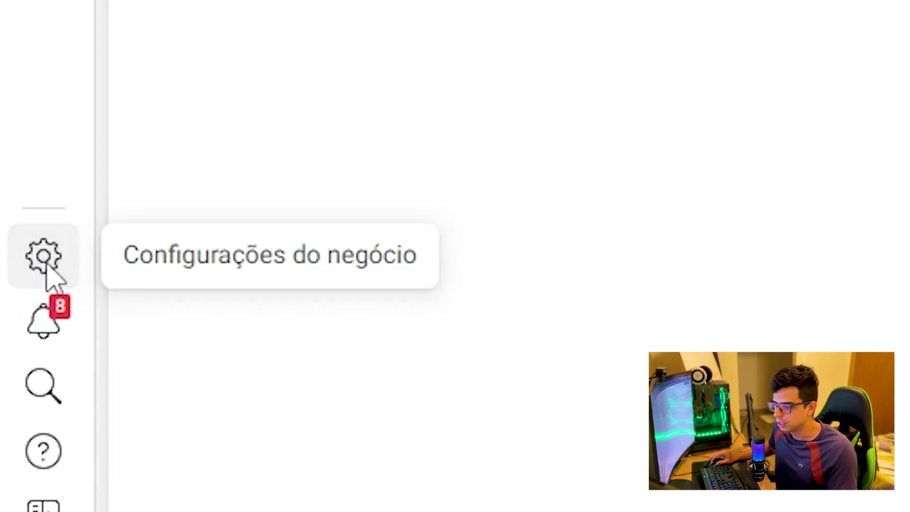
left_click(44, 256)
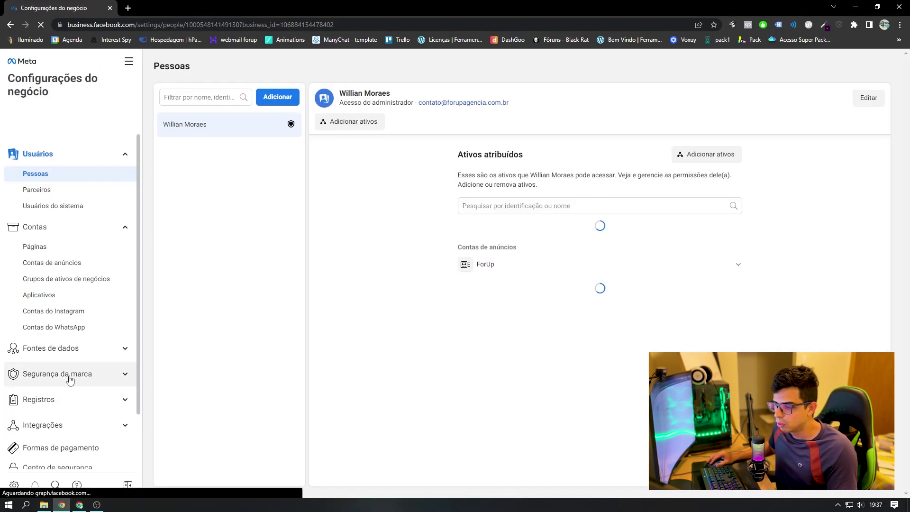
left_click(74, 350)
left_click(32, 384)
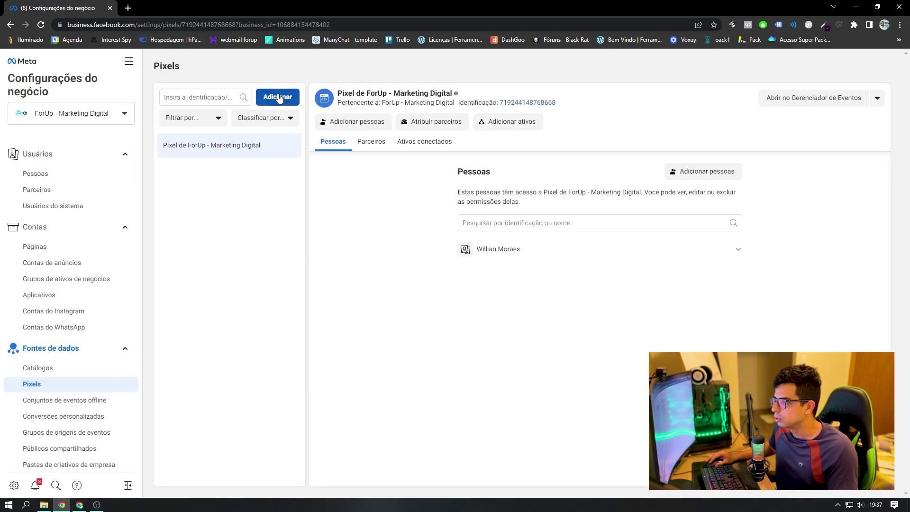
Create a pixel named "Pixel de TotalMind" and choose to set it up now by adding its code to the site manually
left_click(278, 95)
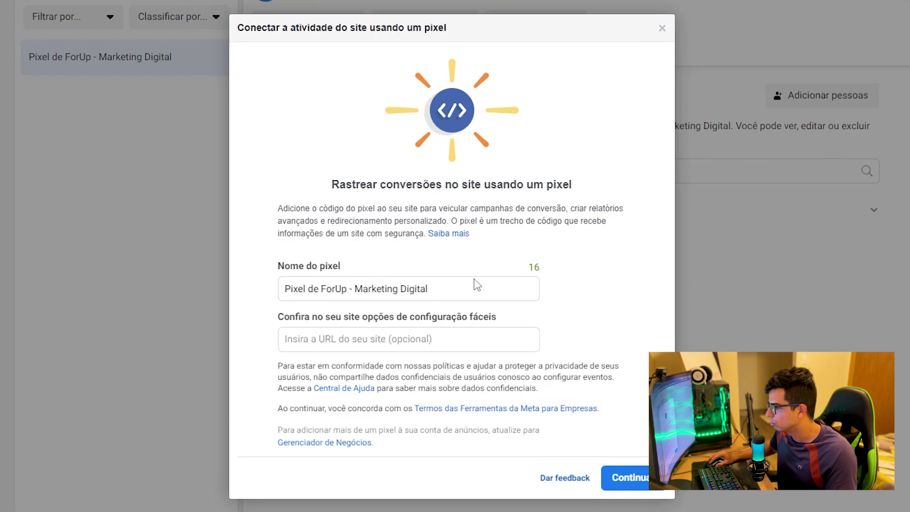
left_click_drag(477, 284, 329, 287)
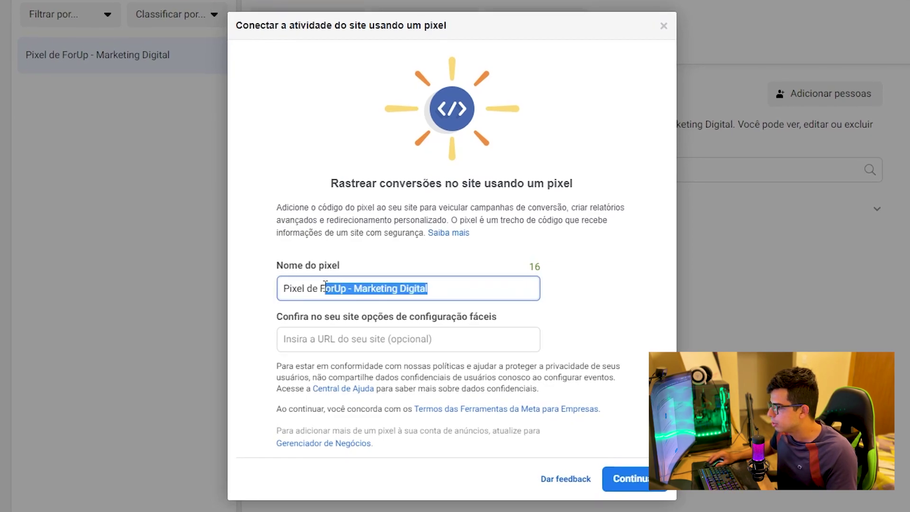
type("TotalMind")
key("Return")
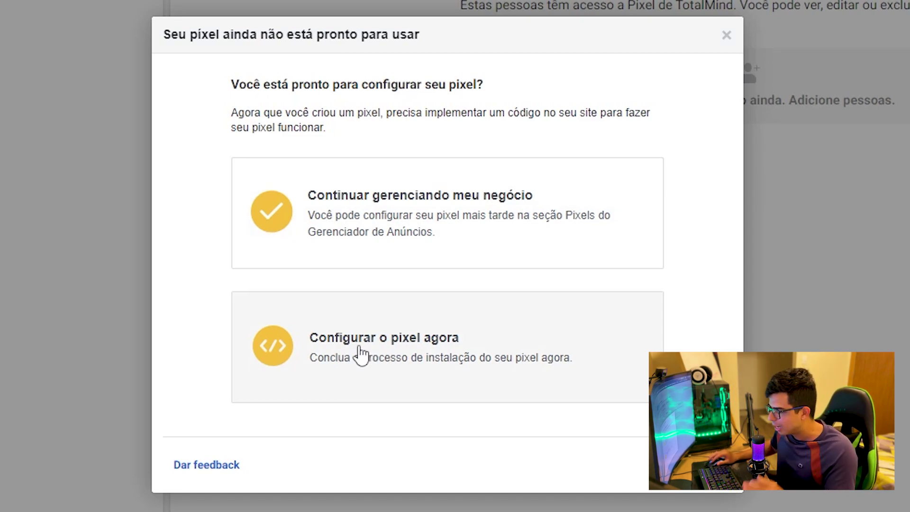
left_click(360, 347)
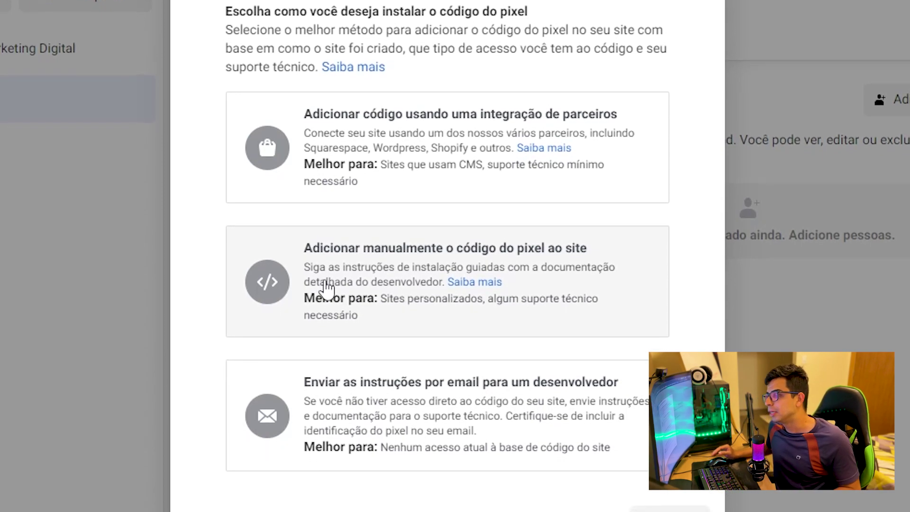
left_click(332, 270)
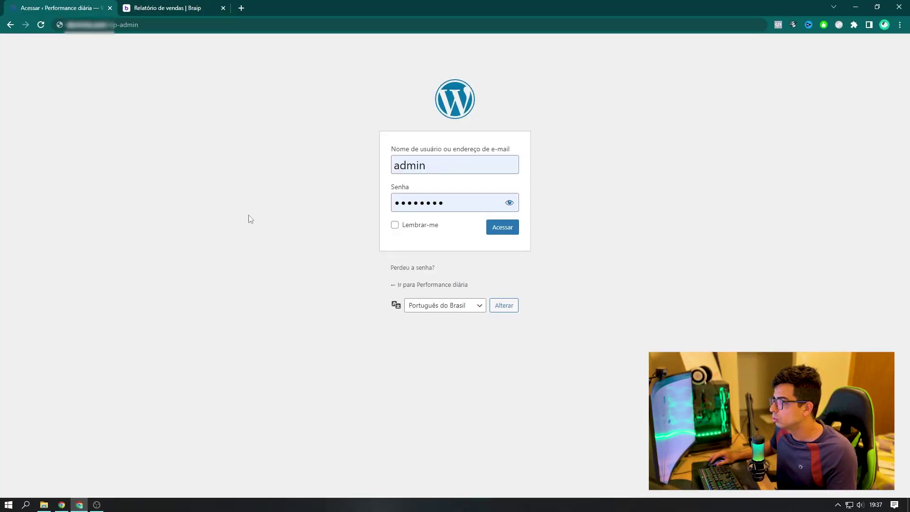
Log in to WordPress with the saved credentials and open the TotalMind sales page in the Elementor editor
key("Return")
mouse_move(19, 170)
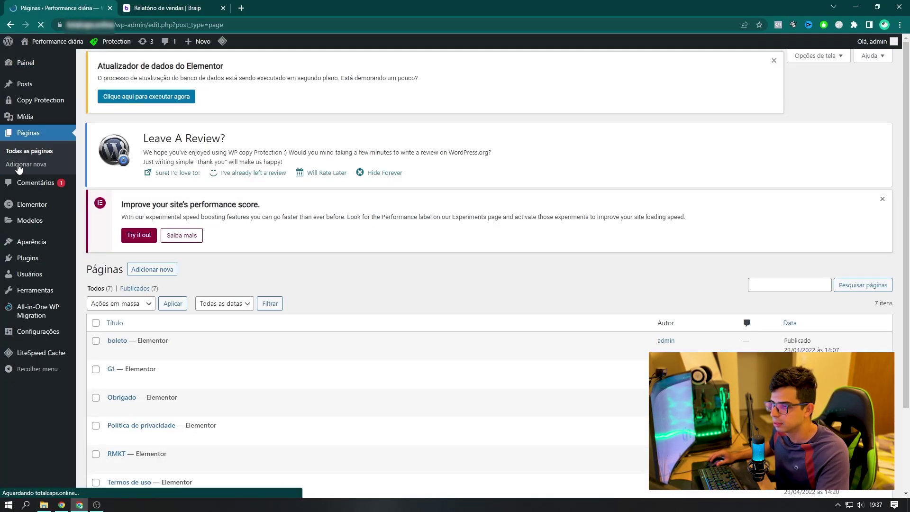
scroll(294, 229, "down", 3)
left_click(237, 419)
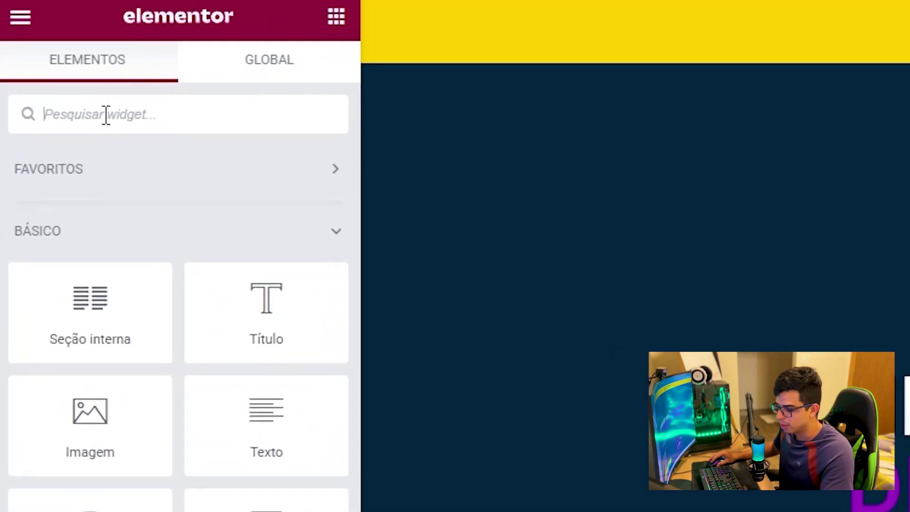
Add an HTML widget above the TotalMind logo on the page and paste the copied pixel code into it
type("h")
type("tml")
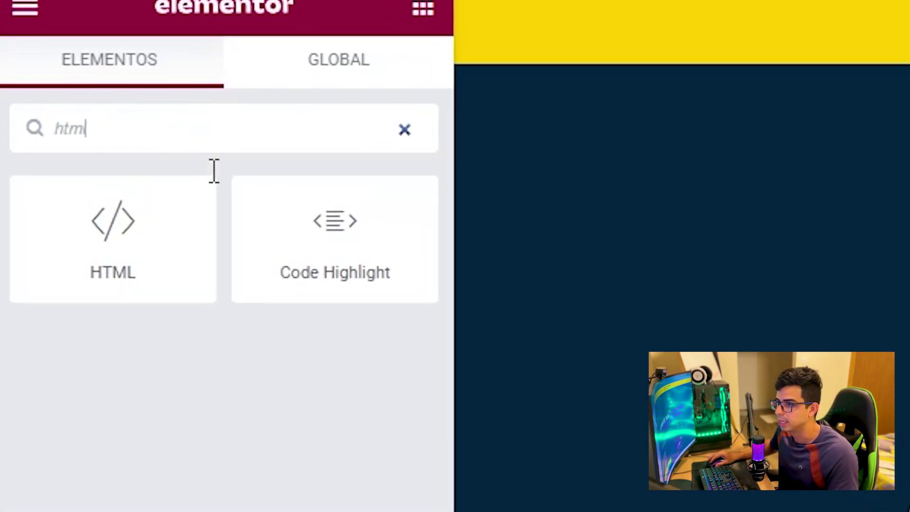
left_click_drag(116, 244, 553, 107)
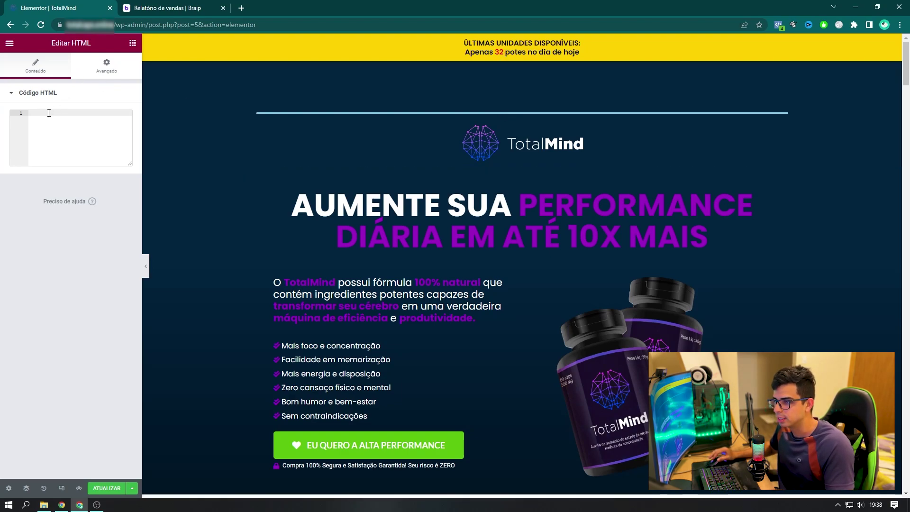
left_click(49, 113)
key("ctrl+v")
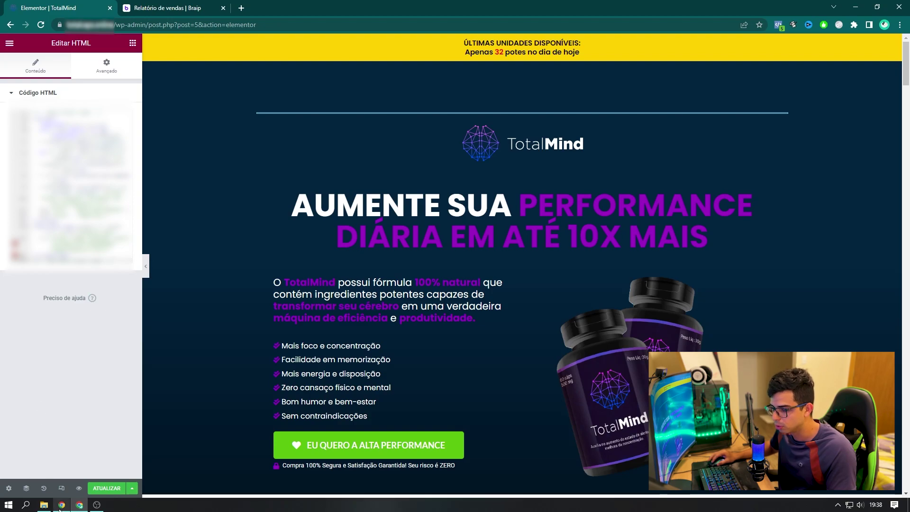
Compare the last digits of the TotalMind pixel's identification in Meta with those in the pasted code
left_click(61, 506)
key("alt+Tab")
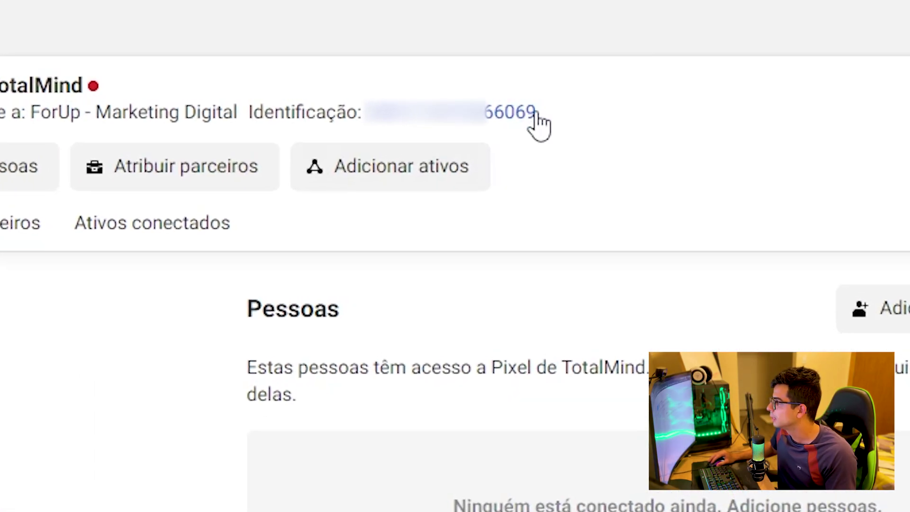
left_click_drag(535, 113, 495, 113)
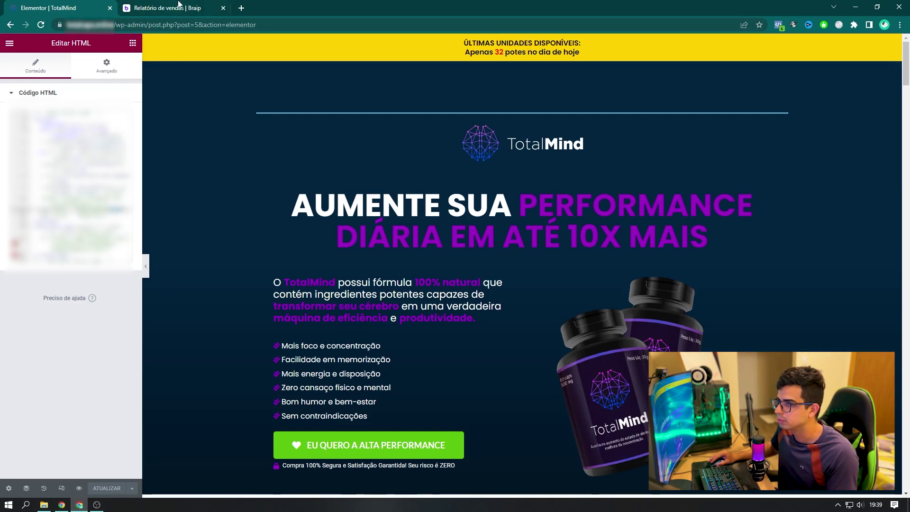
Check the pixel on the published sales page with the browser extension and refresh its activity status in Meta's Pixels settings
left_click(241, 7)
type("totalmind.online")
key("Return")
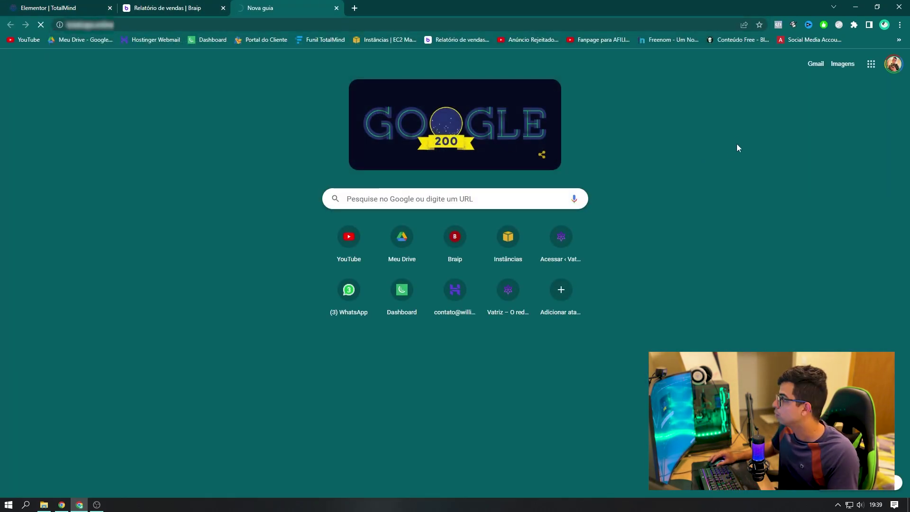
left_click(778, 26)
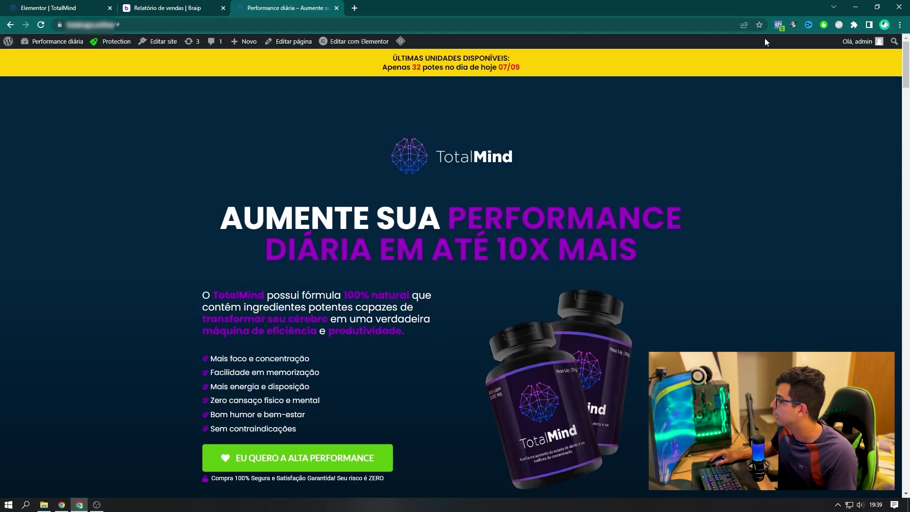
left_click(780, 25)
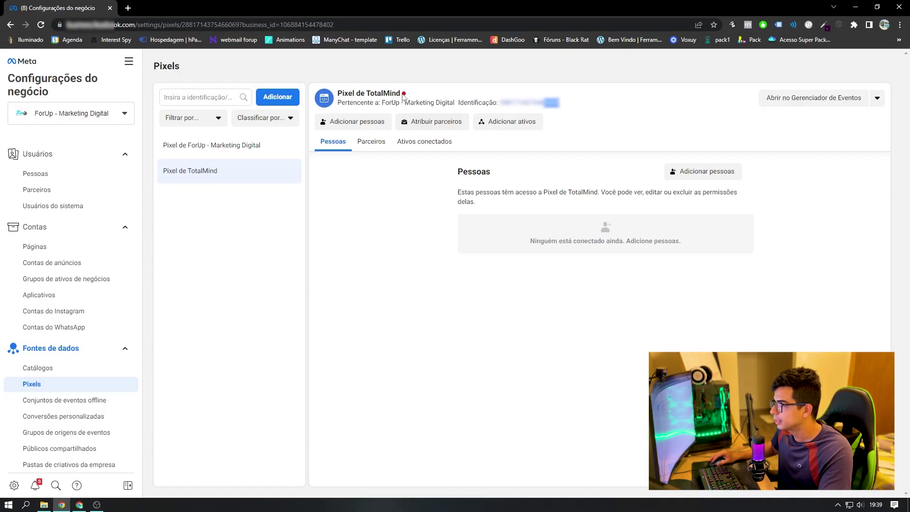
mouse_move(405, 97)
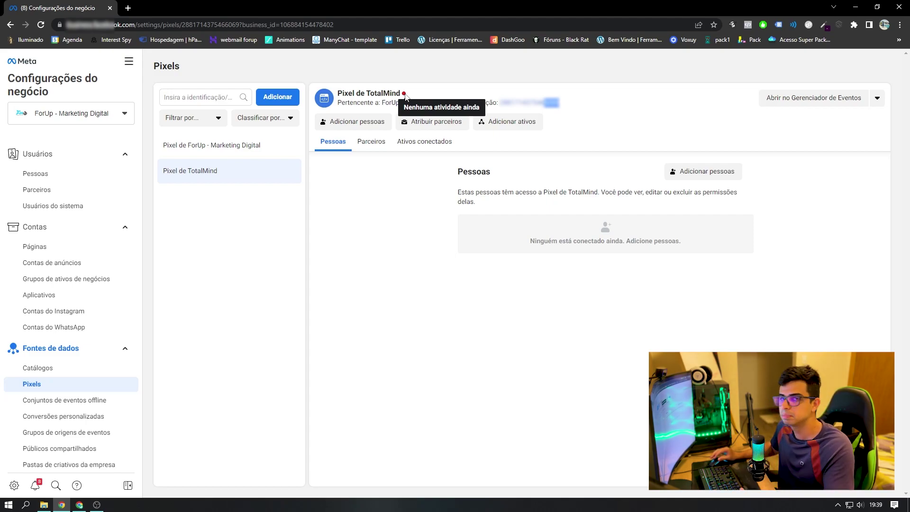
key("F5")
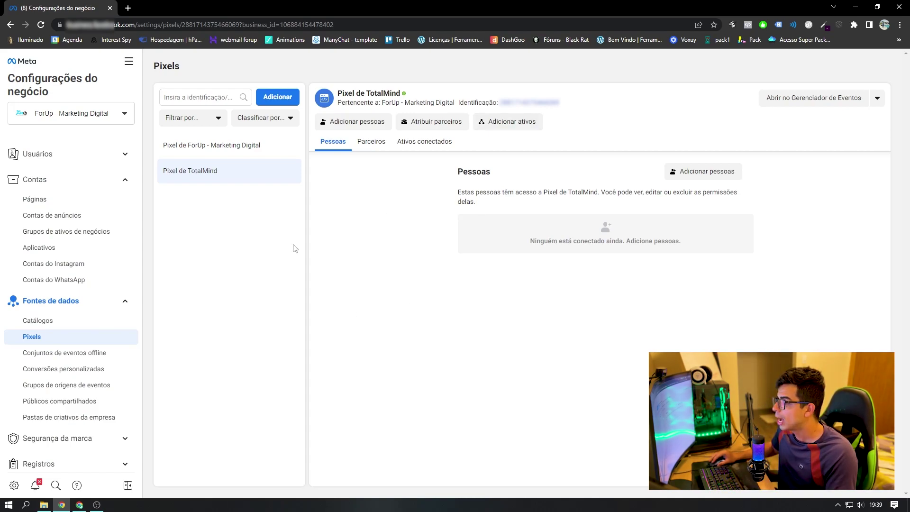
Add the ForUp ad account as a connected asset of the TotalMind pixel
left_click(512, 123)
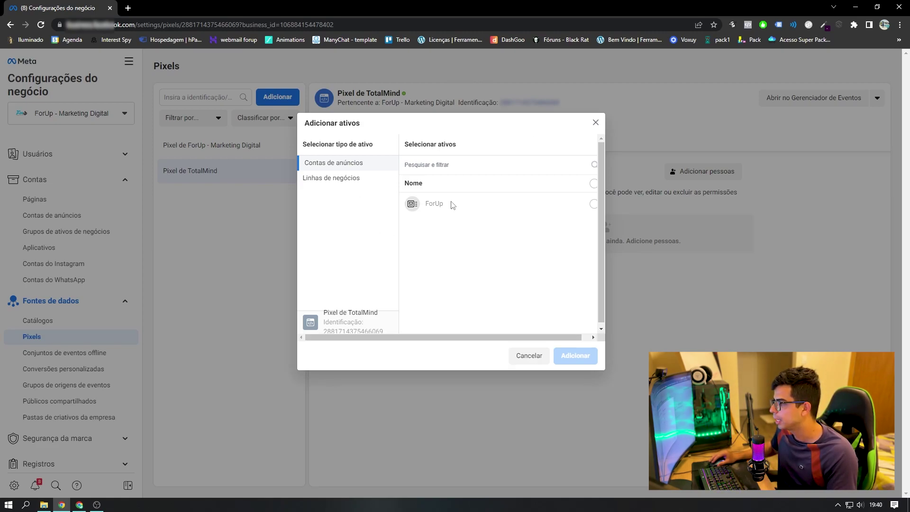
left_click(594, 204)
left_click(578, 356)
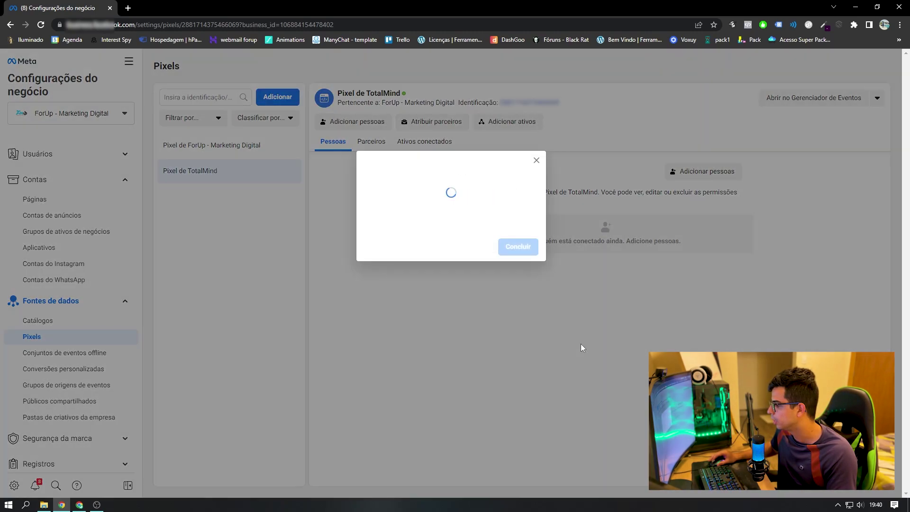
left_click(520, 238)
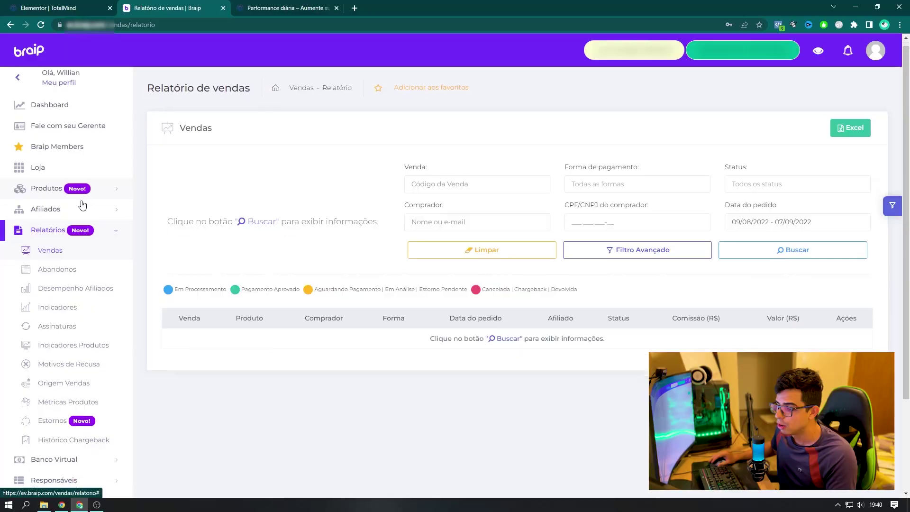
Switch to Braip, open its Pixel tool and start a new pixel named "Pixel totalmind" plus the owner's first name
scroll(111, 368, "down", 3)
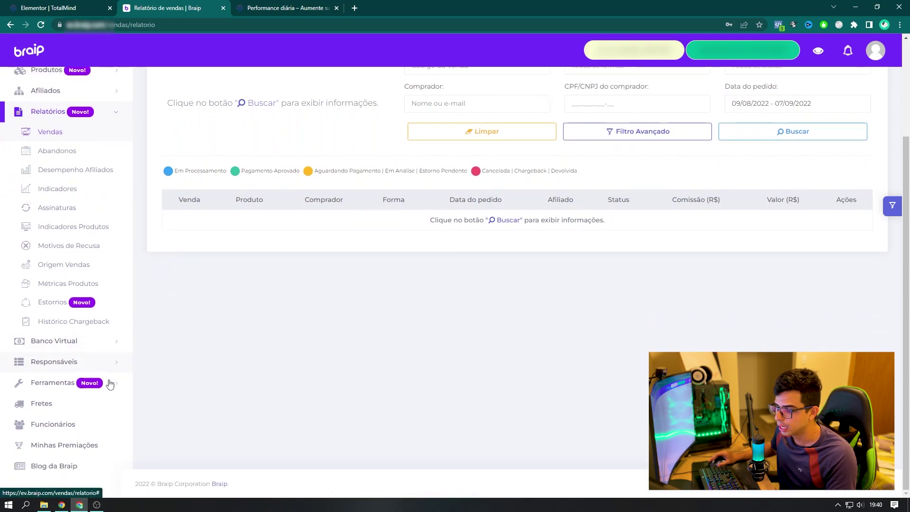
left_click(85, 393)
scroll(109, 360, "down", 3)
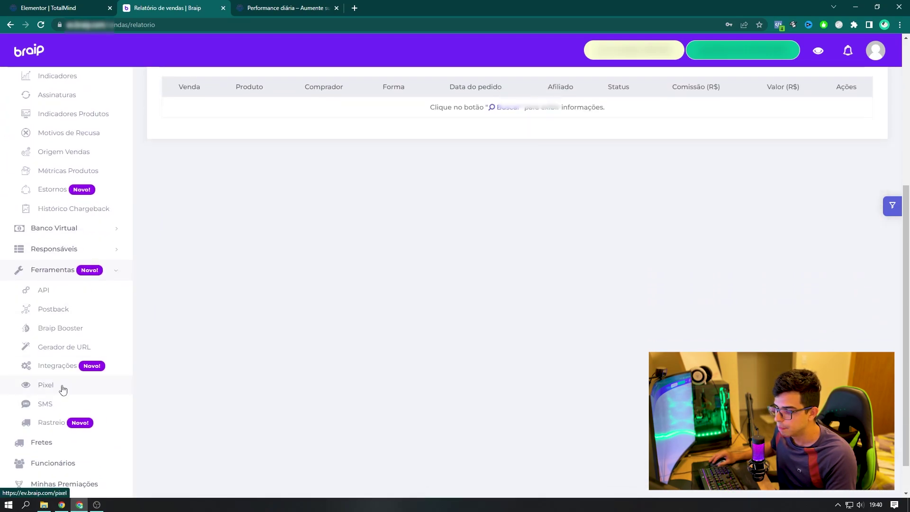
left_click(60, 386)
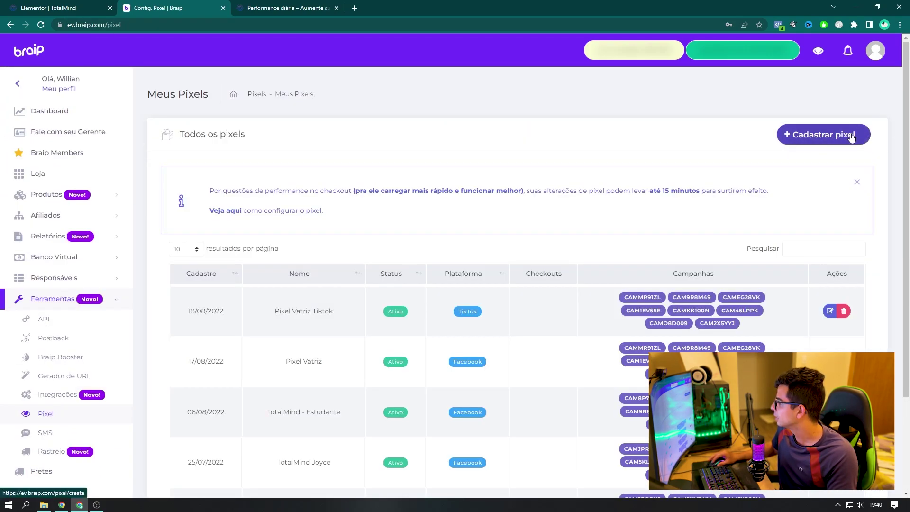
left_click(287, 303)
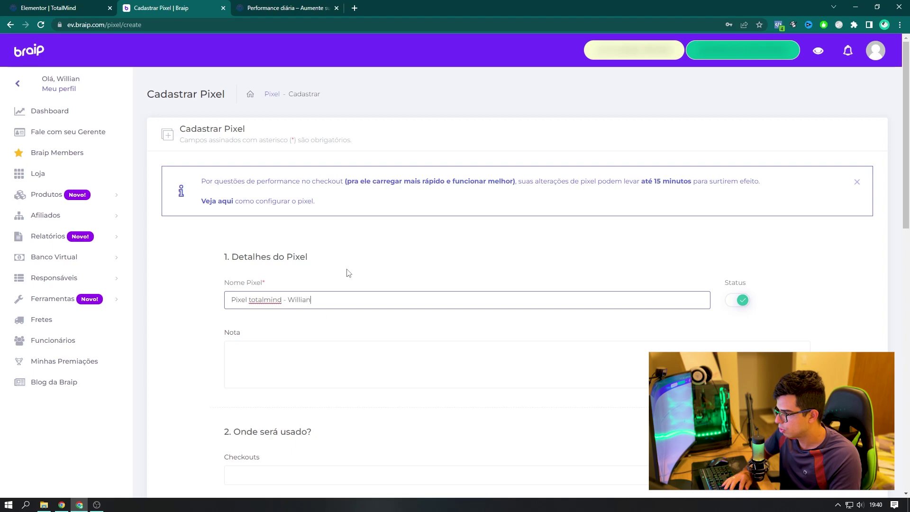
left_click(189, 313)
Assign all the "TotalMind - Alta Performance diária" campaigns, from camjproy5 through camkk1z5j, to the new Braip pixel
scroll(201, 288, "down", 5)
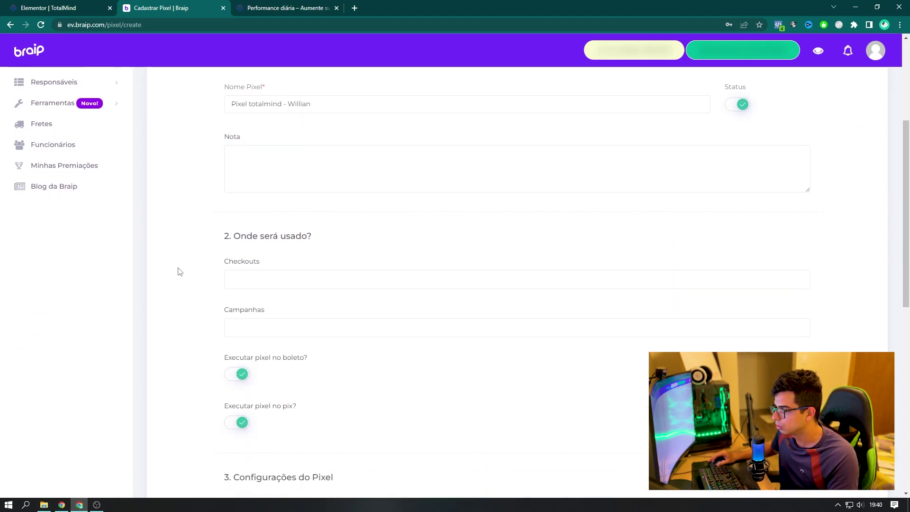
left_click(247, 291)
scroll(199, 261, "down", 1)
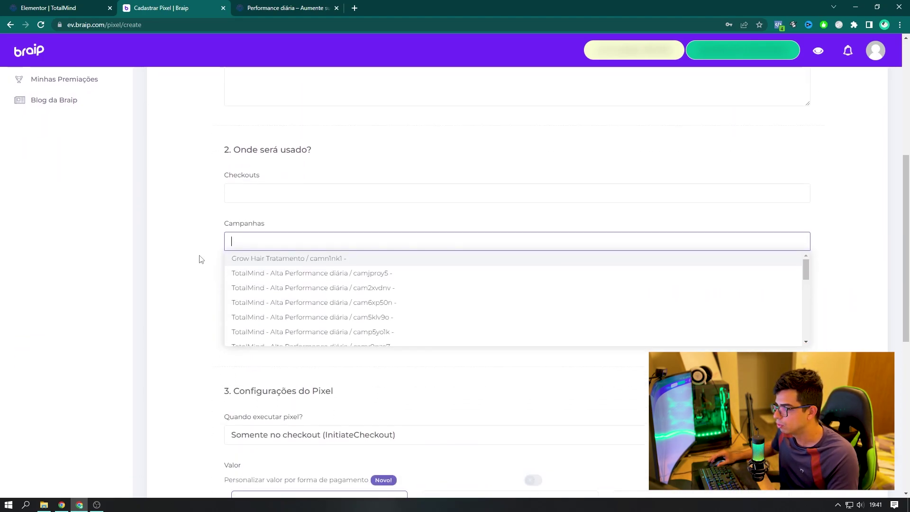
left_click(267, 278)
left_click(266, 242)
left_click(270, 286)
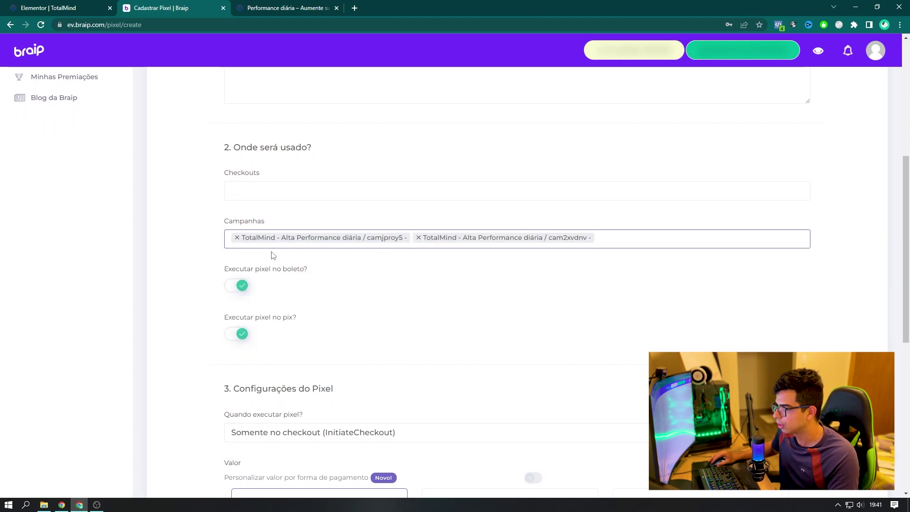
left_click(279, 242)
left_click(289, 300)
left_click(290, 314)
scroll(291, 308, "down", 2)
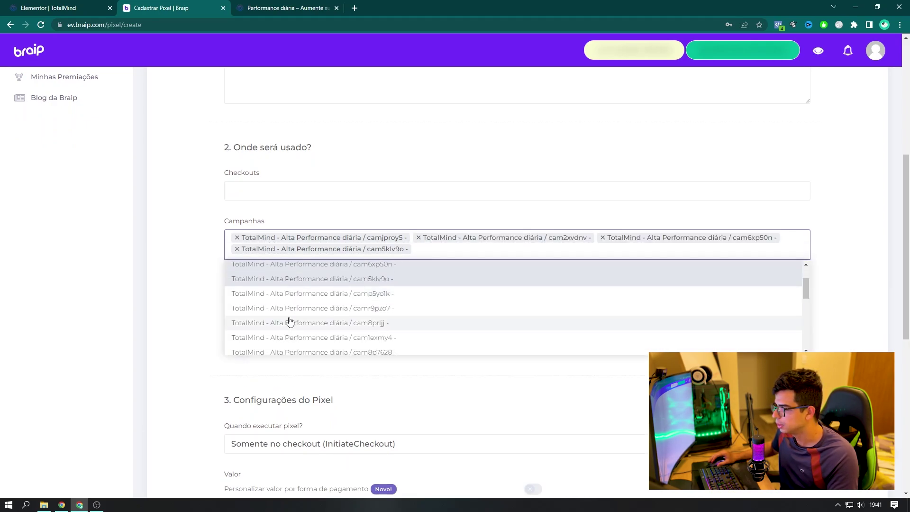
left_click(283, 297)
left_click(294, 308)
scroll(303, 310, "down", 1)
left_click(302, 308)
left_click(294, 266)
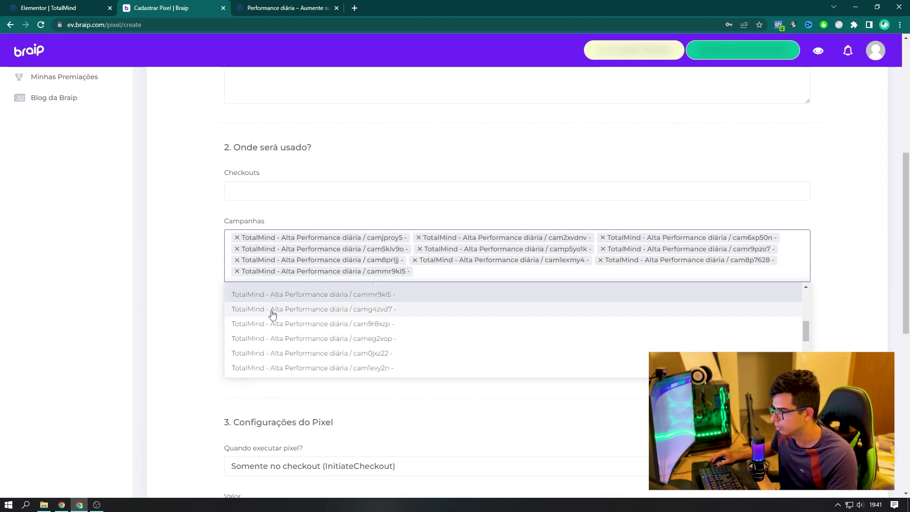
left_click(281, 330)
left_click(316, 270)
left_click(315, 271)
left_click(355, 349)
left_click(346, 336)
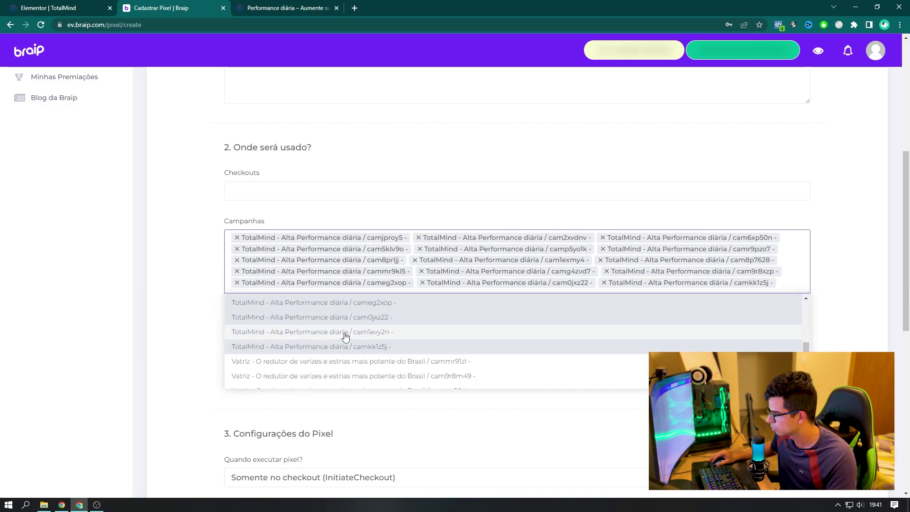
left_click(346, 335)
scroll(444, 170, "down", 2)
scroll(510, 137, "up", 1)
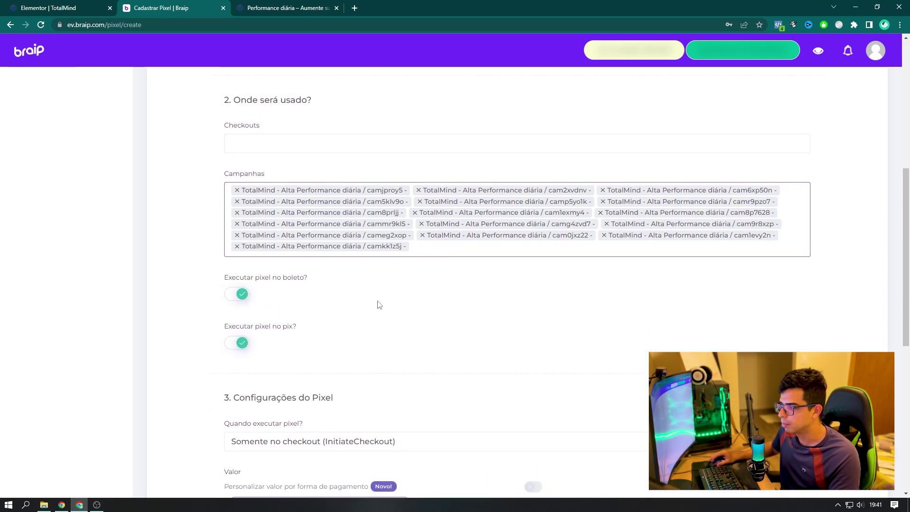
Turn off executing the pixel on boleto, leaving execution on pix enabled
left_click(243, 295)
scroll(341, 281, "down", 1)
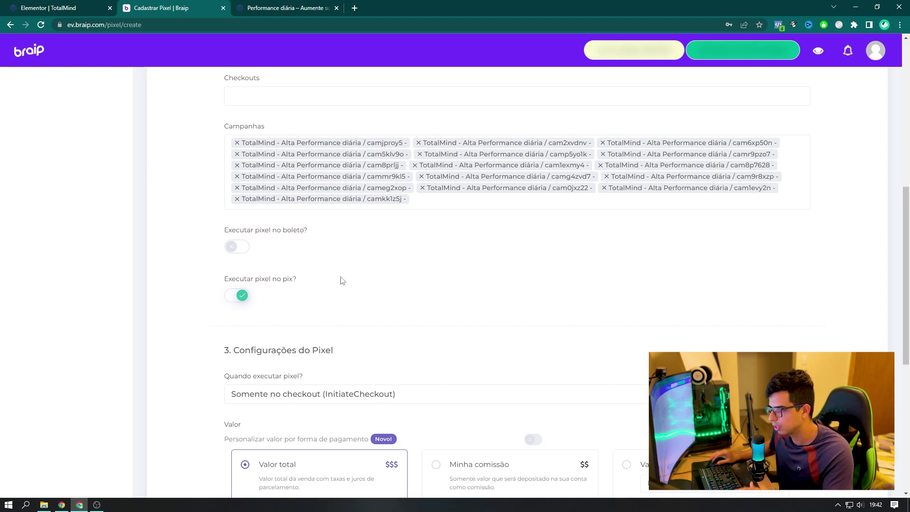
scroll(362, 198, "down", 1)
scroll(323, 149, "down", 2)
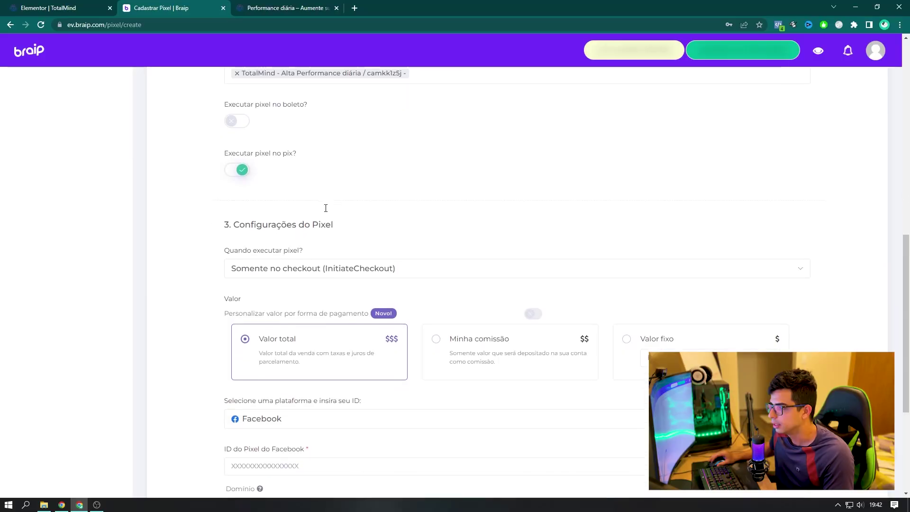
scroll(325, 209, "down", 1)
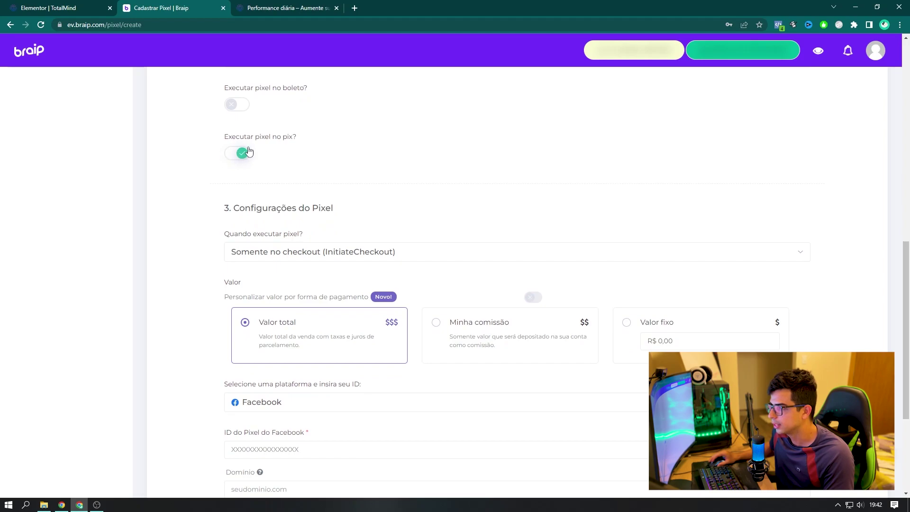
Set the pixel to run on "Nas duas (InitiateCheckout e Purchase)" and its value to "Minha comissão"
scroll(333, 148, "down", 1)
left_click(326, 205)
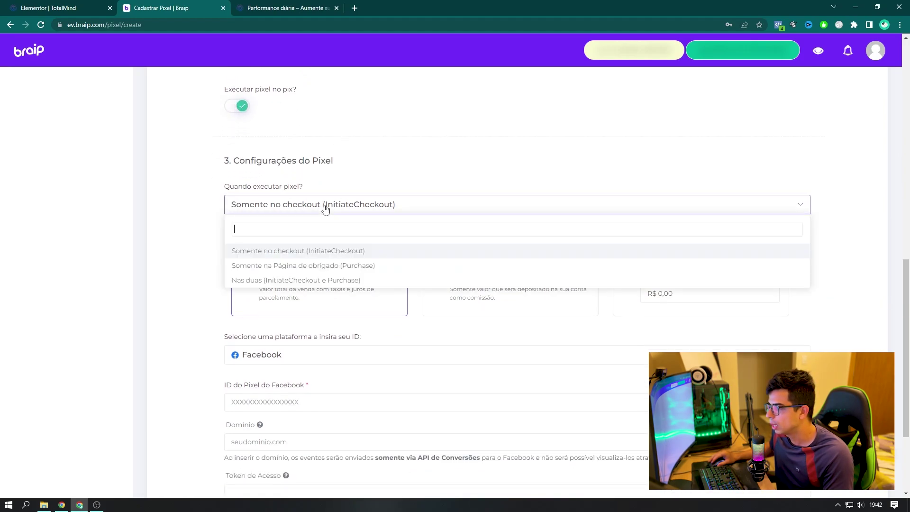
left_click(247, 281)
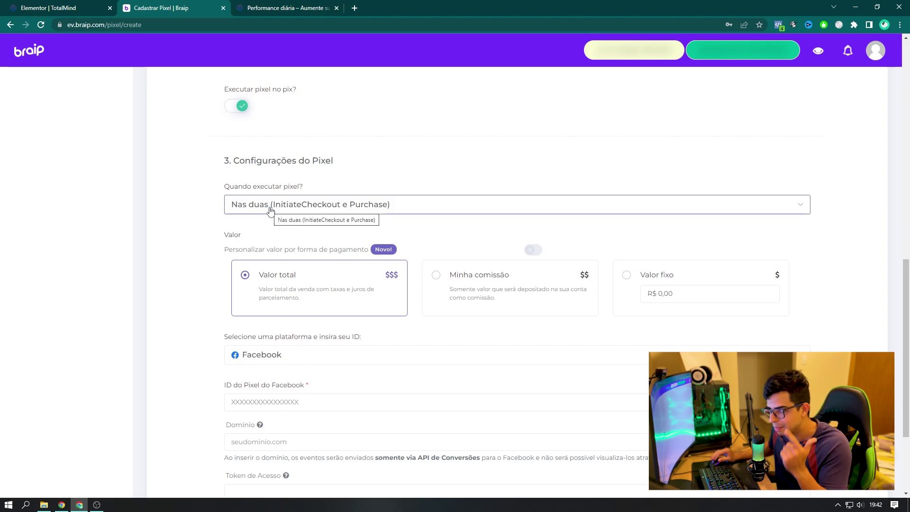
scroll(332, 208, "down", 1)
left_click(437, 228)
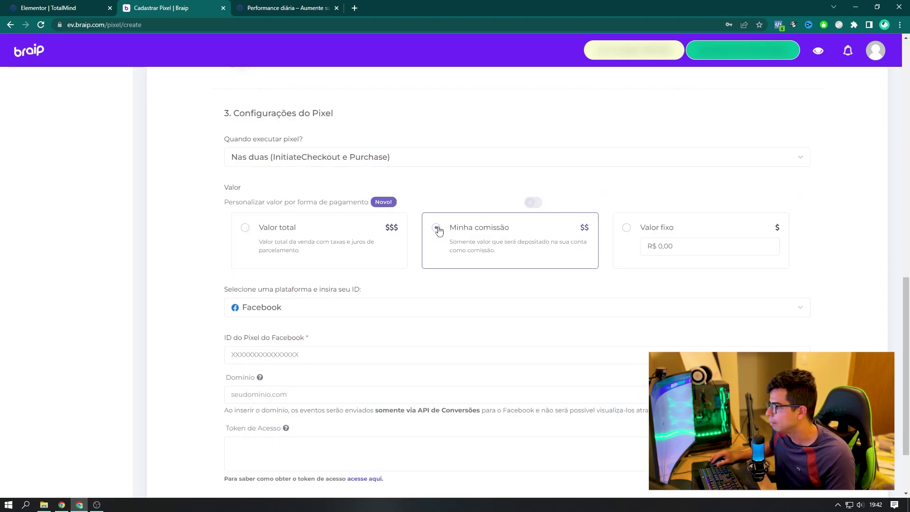
scroll(282, 251, "down", 2)
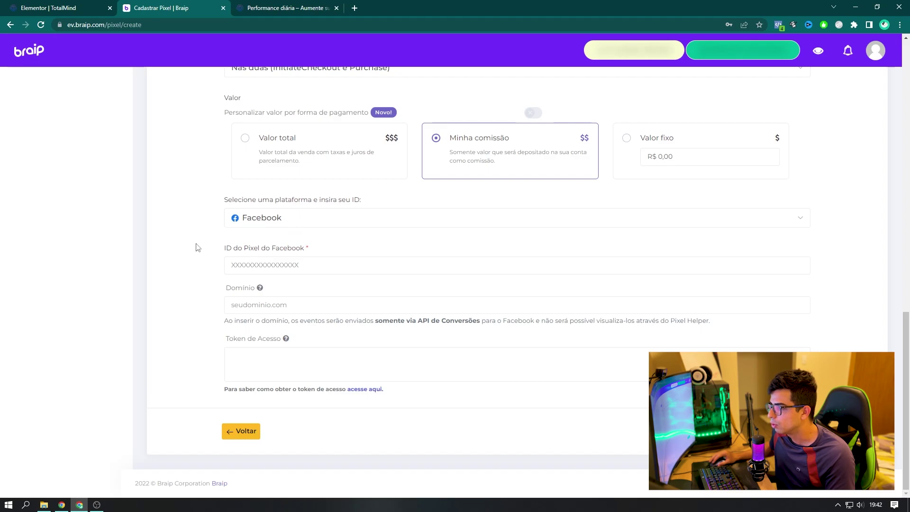
Copy the TotalMind pixel's ID from Meta's business settings and paste it as the Facebook pixel ID in Braip
left_click_drag(218, 250, 291, 252)
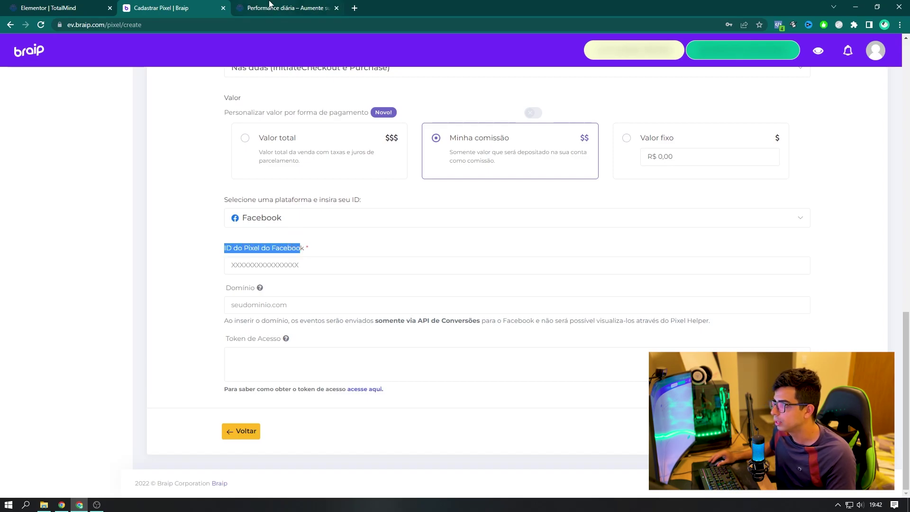
left_click(62, 506)
left_click(541, 104)
left_click(79, 505)
left_click(285, 265)
key("ctrl+v")
left_click(199, 286)
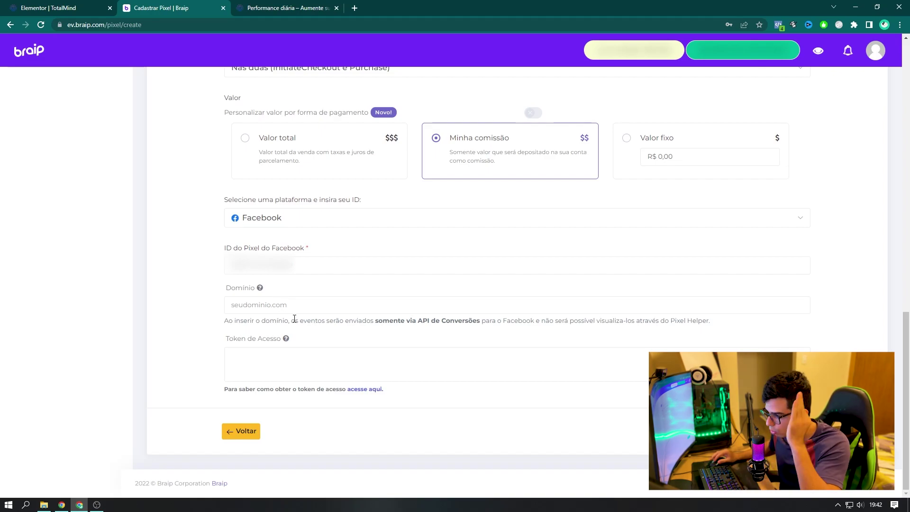
Open the TotalMind pixel in Meta's Events Manager, generate a Conversions API access token and copy it
left_click_drag(230, 339, 273, 340)
left_click(259, 345)
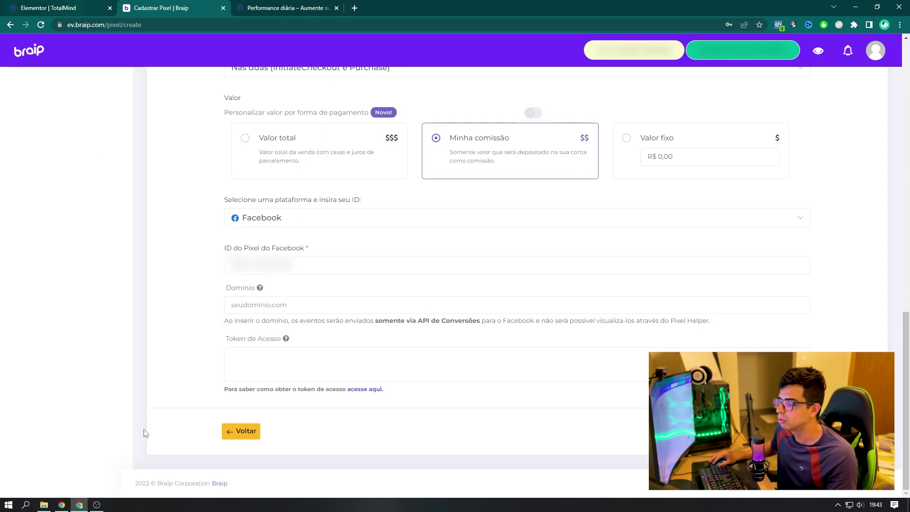
left_click(62, 505)
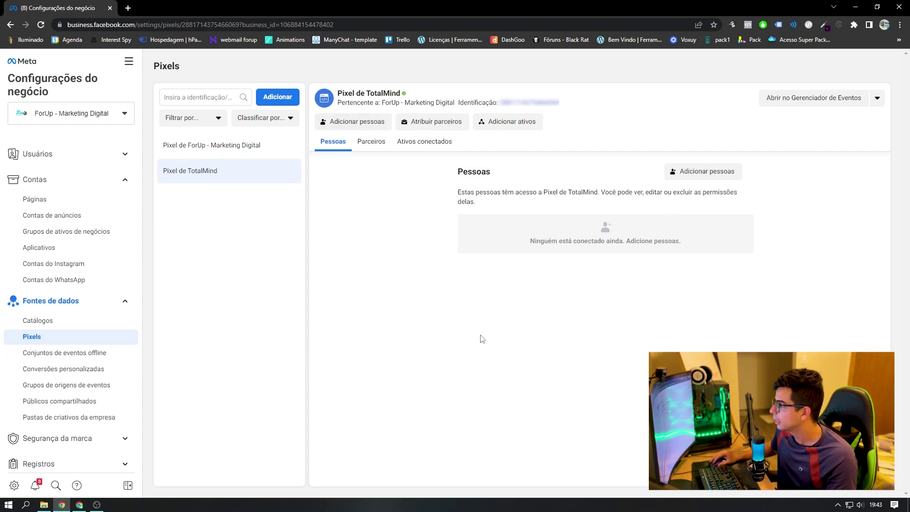
left_click(817, 102)
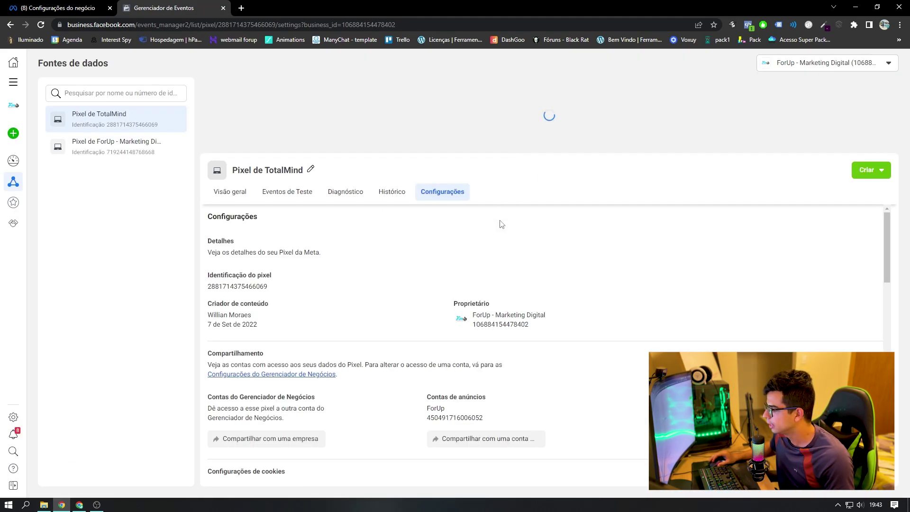
scroll(509, 212, "down", 10)
left_click(232, 340)
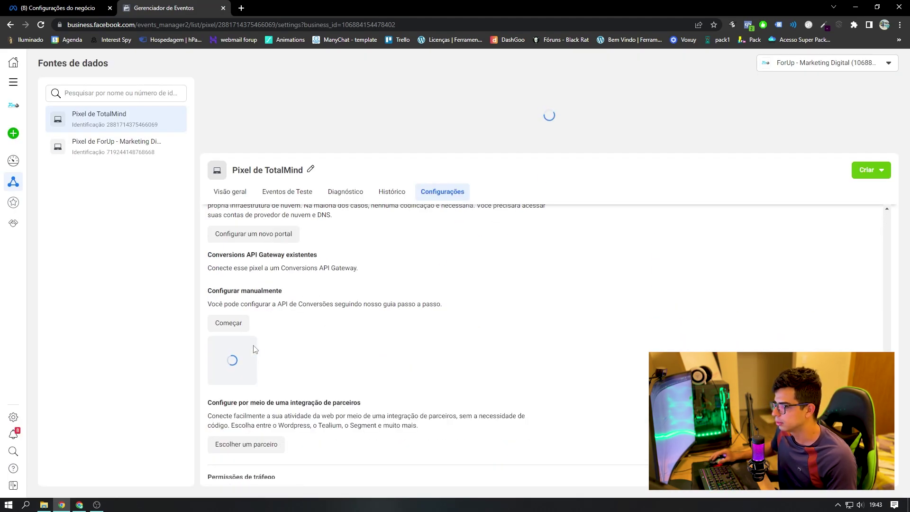
left_click(299, 317)
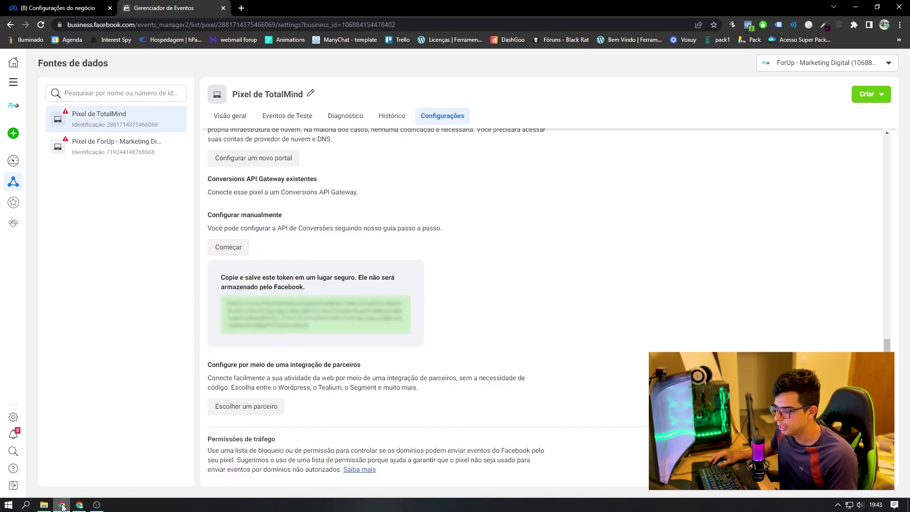
Switch back to Braip, paste the access token into the pixel's Token de Acesso field and save the pixel
left_click(97, 455)
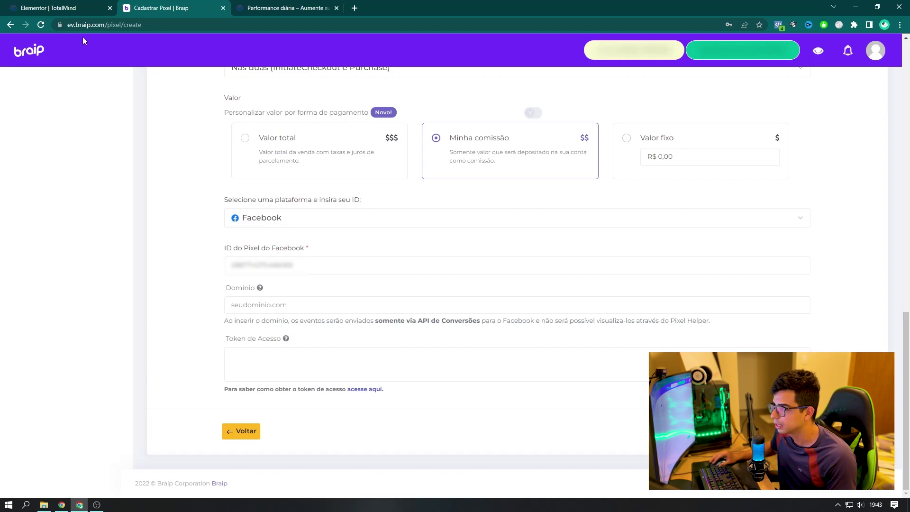
left_click(237, 356)
key("ctrl+v")
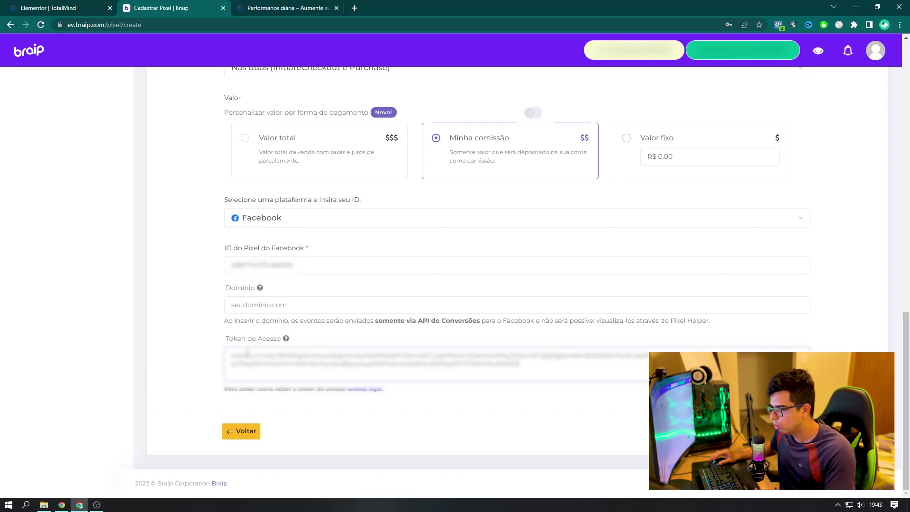
left_click(848, 431)
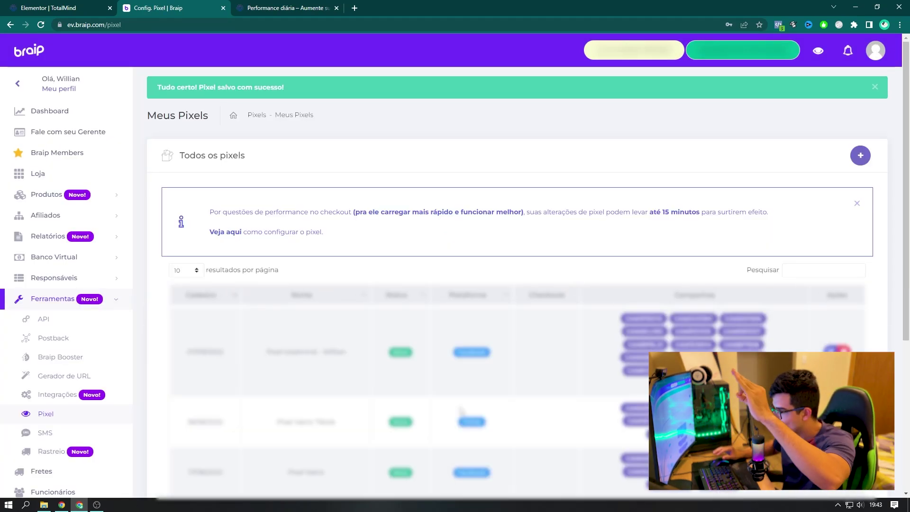
Switch to Meta Ads Manager and create a new campaign with the Conversões objective
key("alt+Tab")
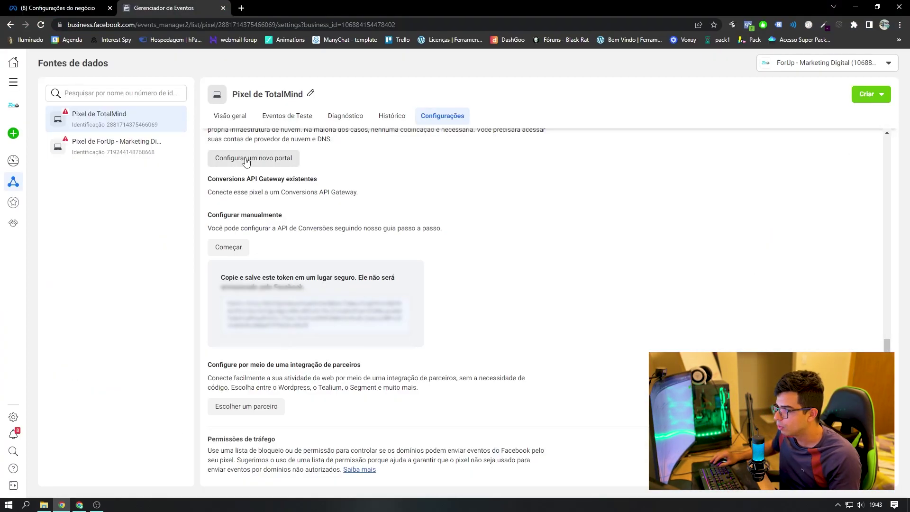
left_click(13, 82)
left_click(65, 124)
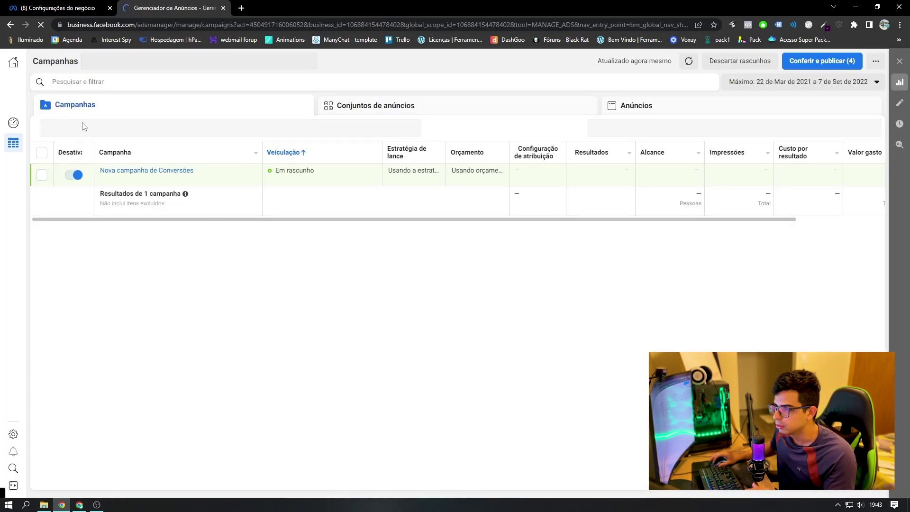
left_click(60, 130)
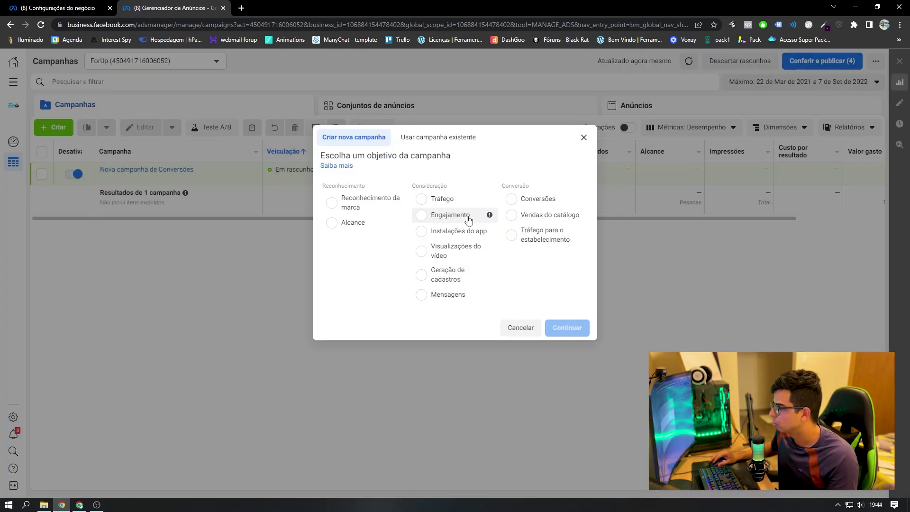
left_click(506, 198)
left_click(562, 402)
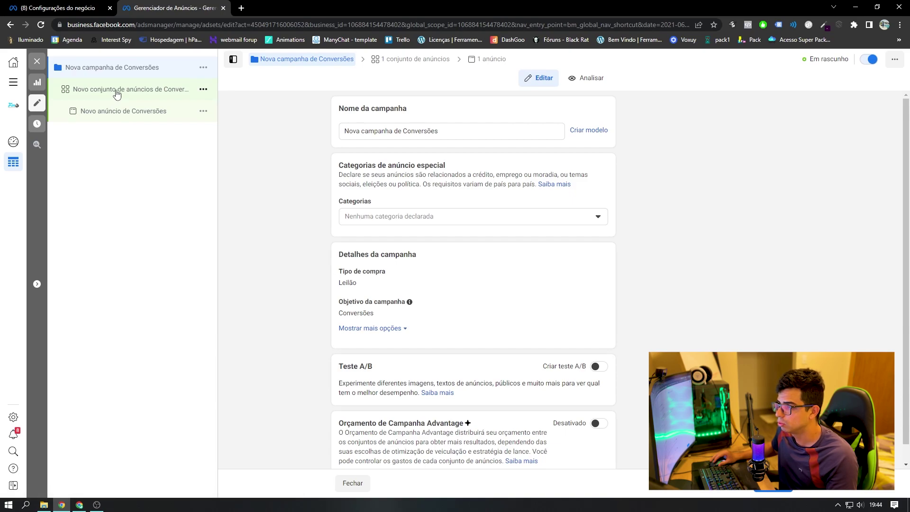
Check the pixel selection in the new ad set's conversion settings, then close the draft editor
left_click(103, 90)
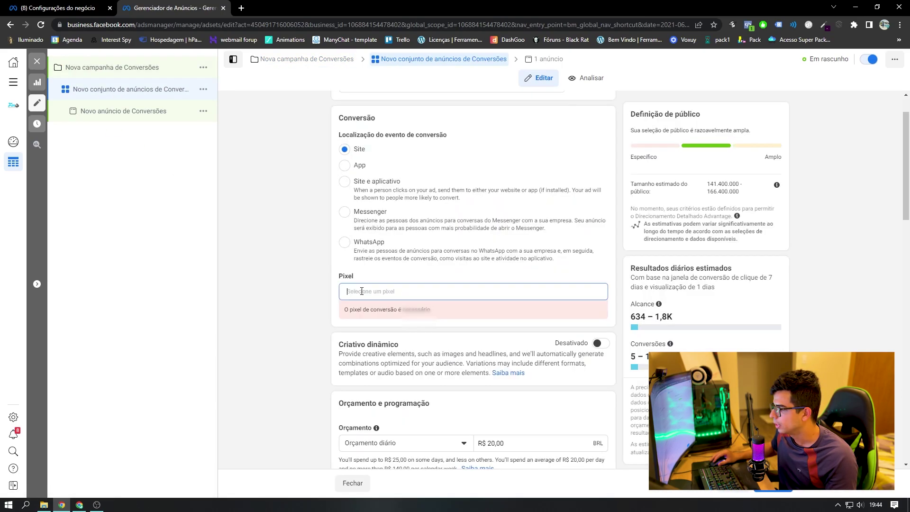
left_click(362, 291)
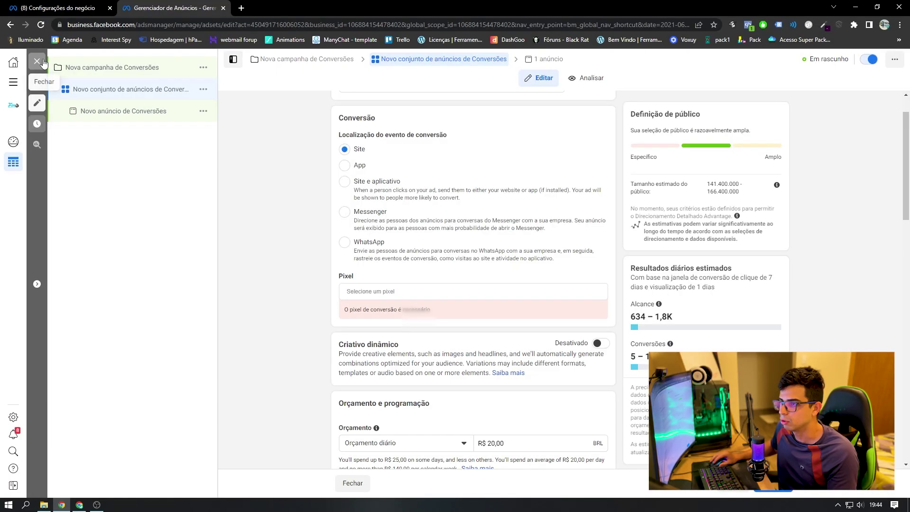
left_click(42, 62)
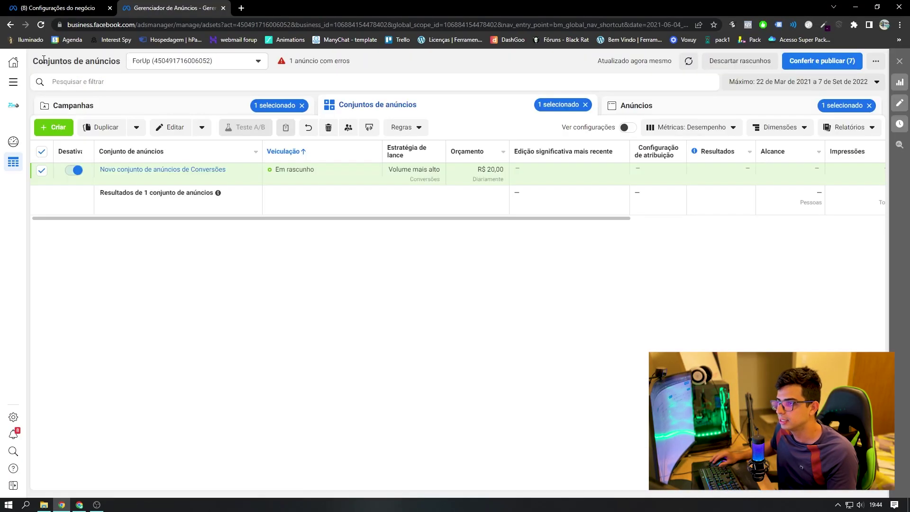
Reopen the TotalMind pixel in Meta's business settings and check the ad accounts offered in its add-assets dialog
left_click(10, 418)
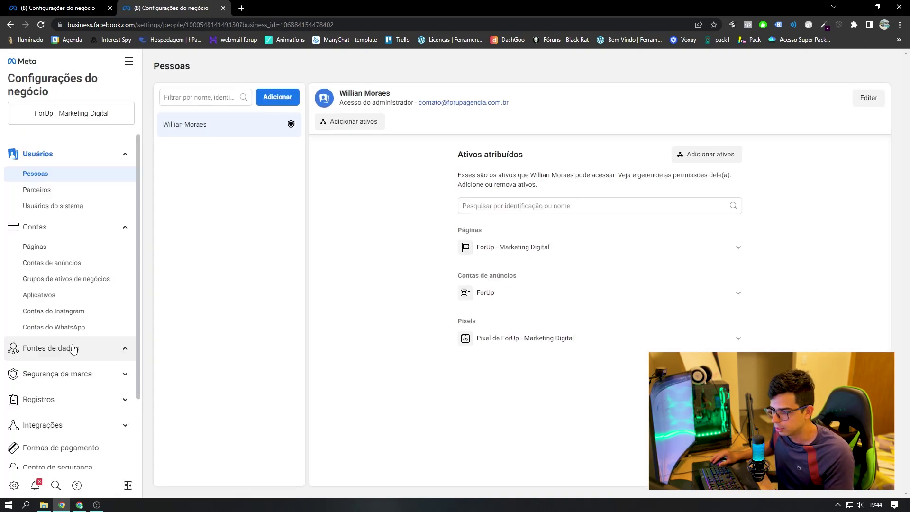
left_click(71, 348)
left_click(64, 387)
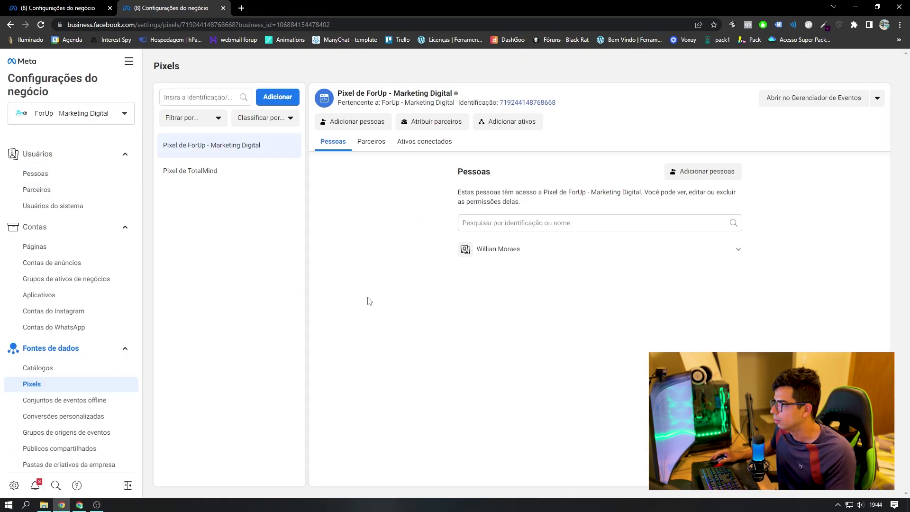
left_click(229, 178)
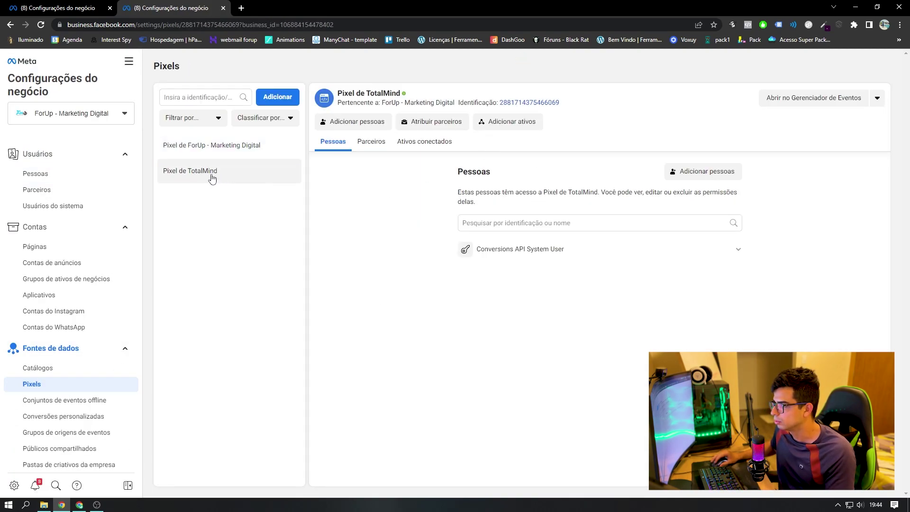
left_click(521, 128)
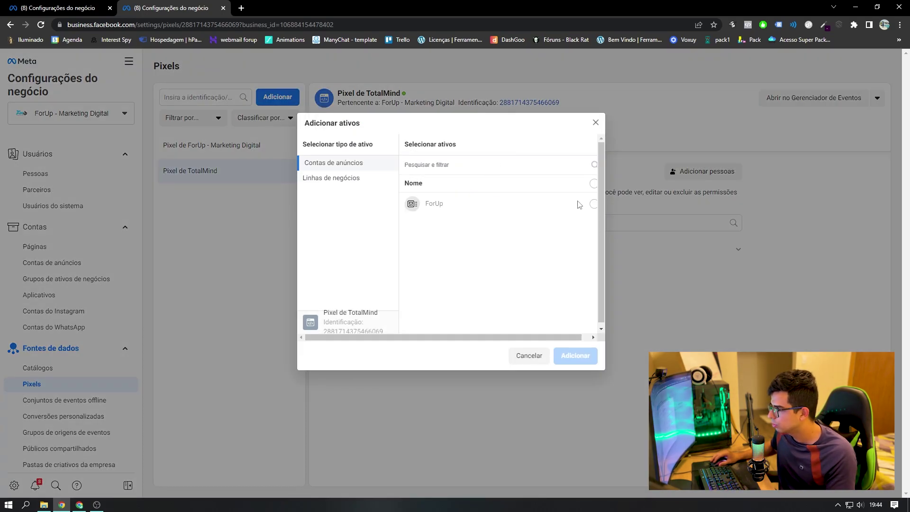
left_click(596, 125)
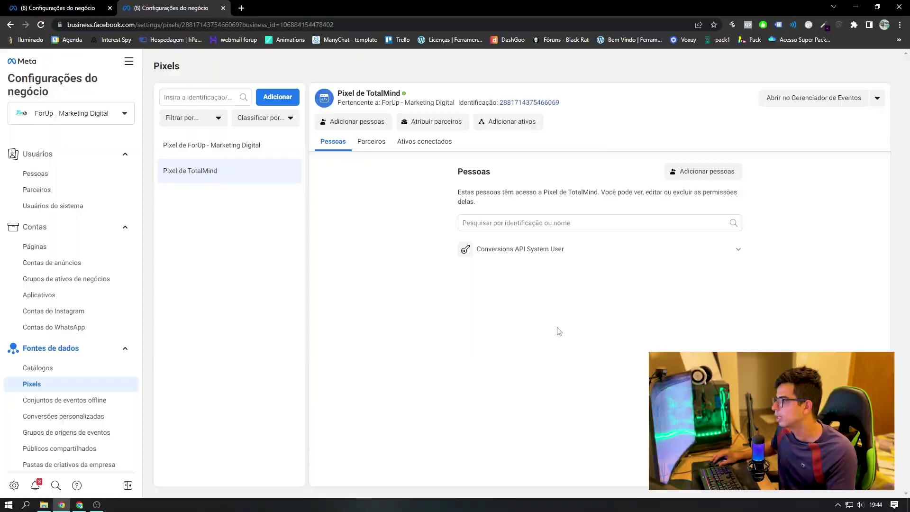